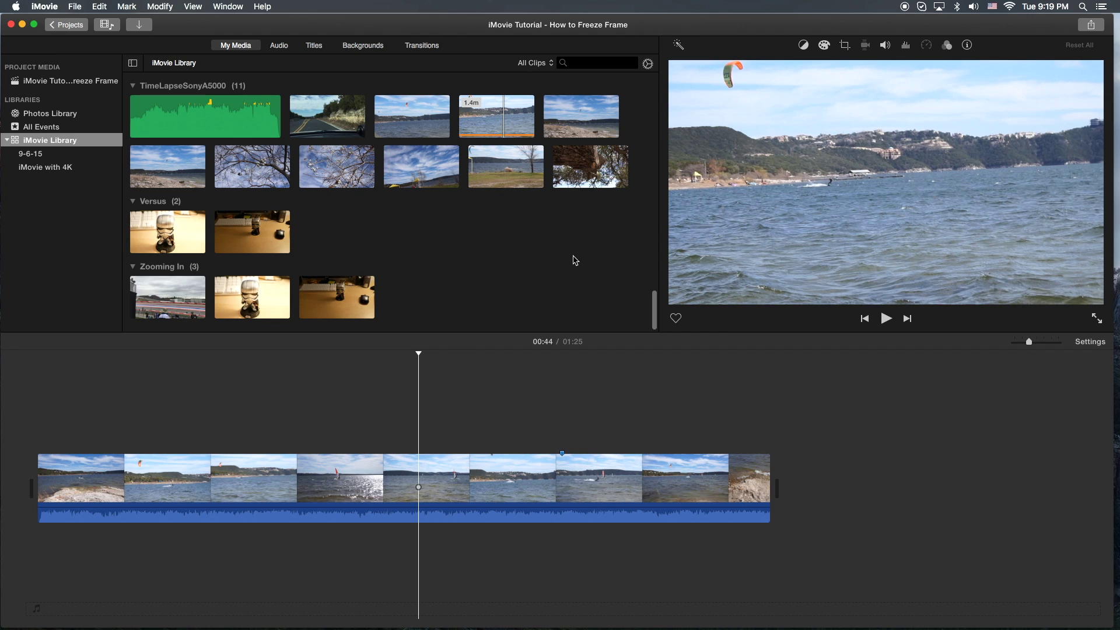
Scrub the kitesurfing clip between 00:51 and 01:00, then park the playhead at 01:00
left_click(485, 386)
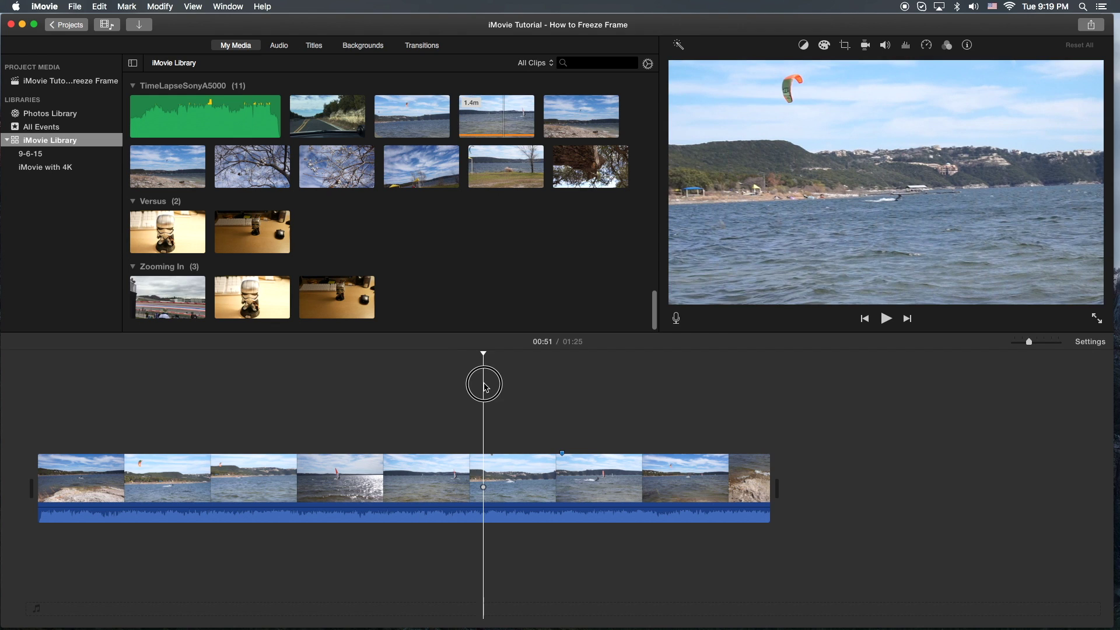
left_click_drag(484, 387, 508, 389)
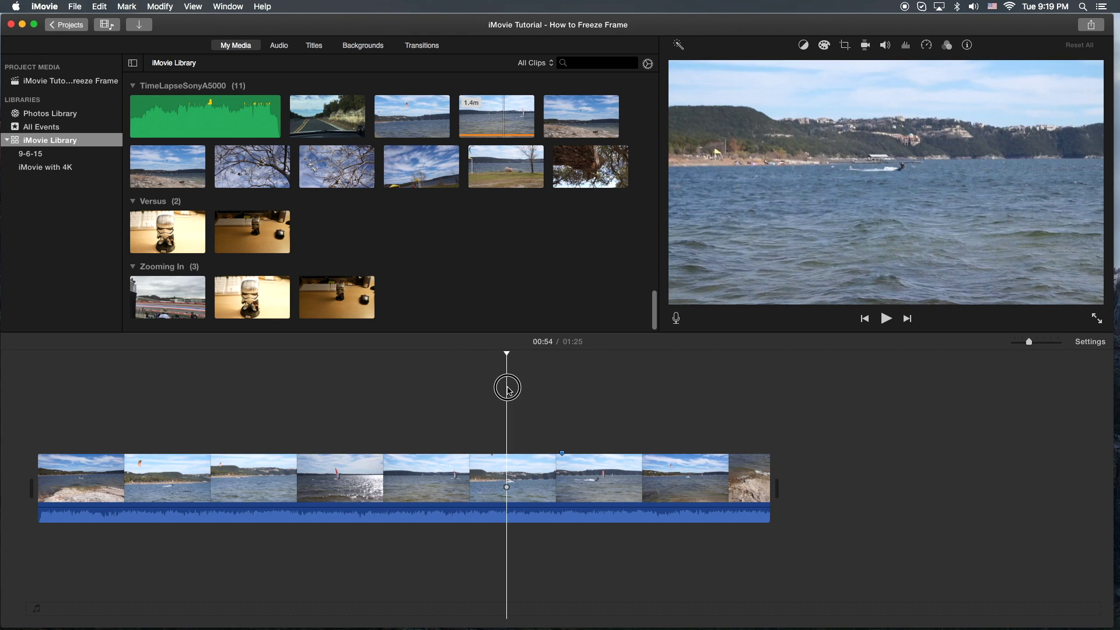
mouse_move(507, 390)
left_mouse_down()
mouse_move(572, 388)
mouse_move(557, 385)
left_mouse_up()
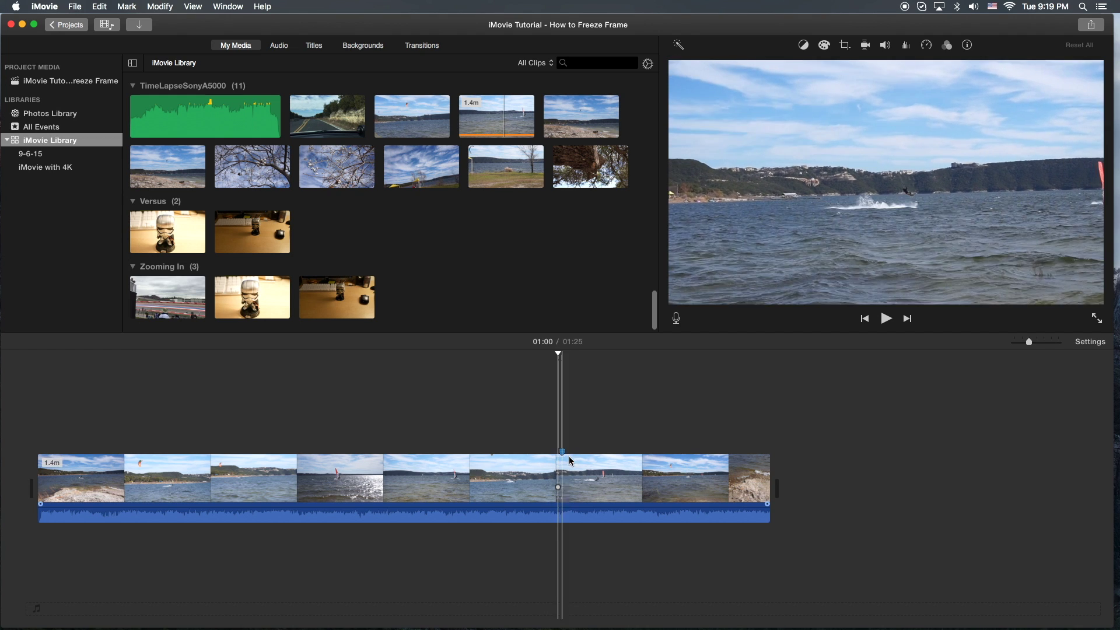
mouse_move(559, 354)
left_mouse_down()
mouse_move(495, 355)
mouse_move(556, 371)
mouse_move(506, 403)
left_mouse_up()
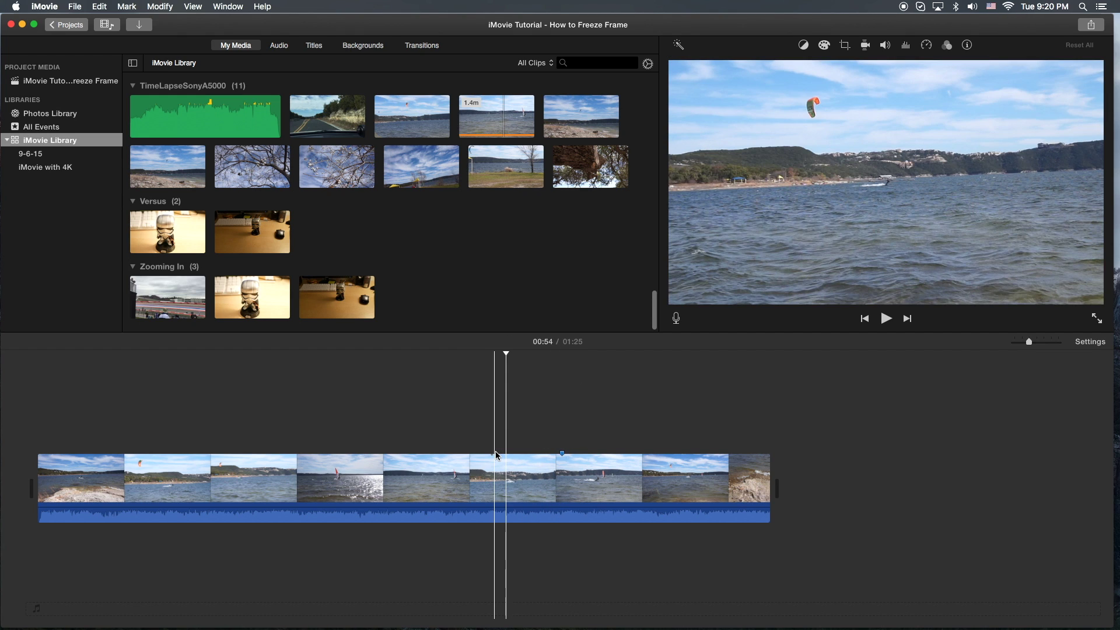
left_click_drag(506, 355, 560, 369)
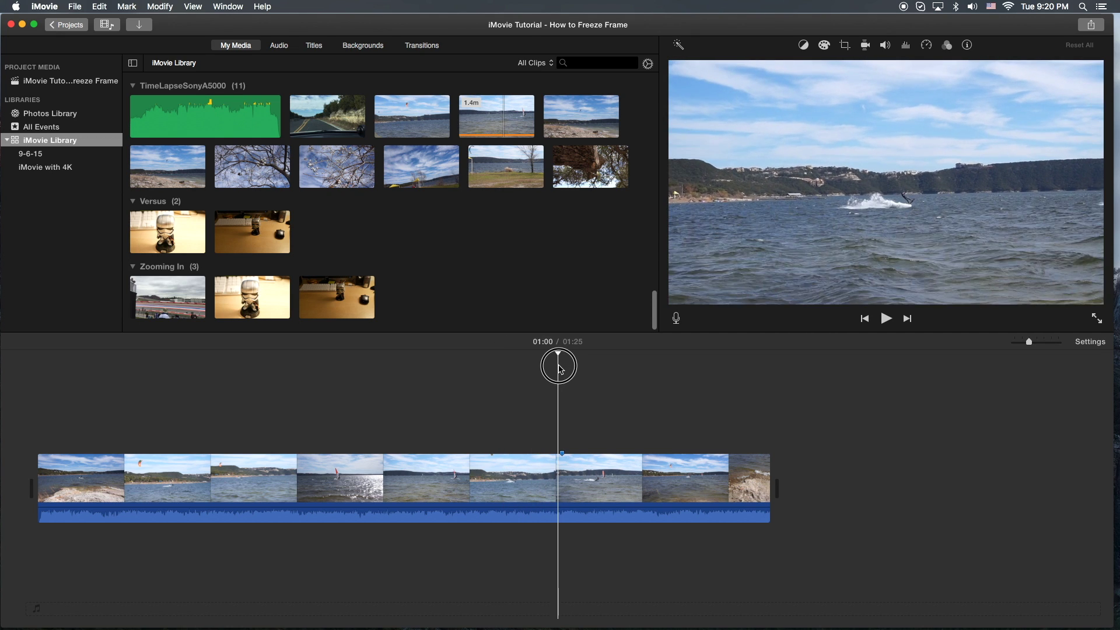
mouse_move(559, 368)
left_mouse_down()
mouse_move(543, 366)
mouse_move(560, 371)
left_mouse_up()
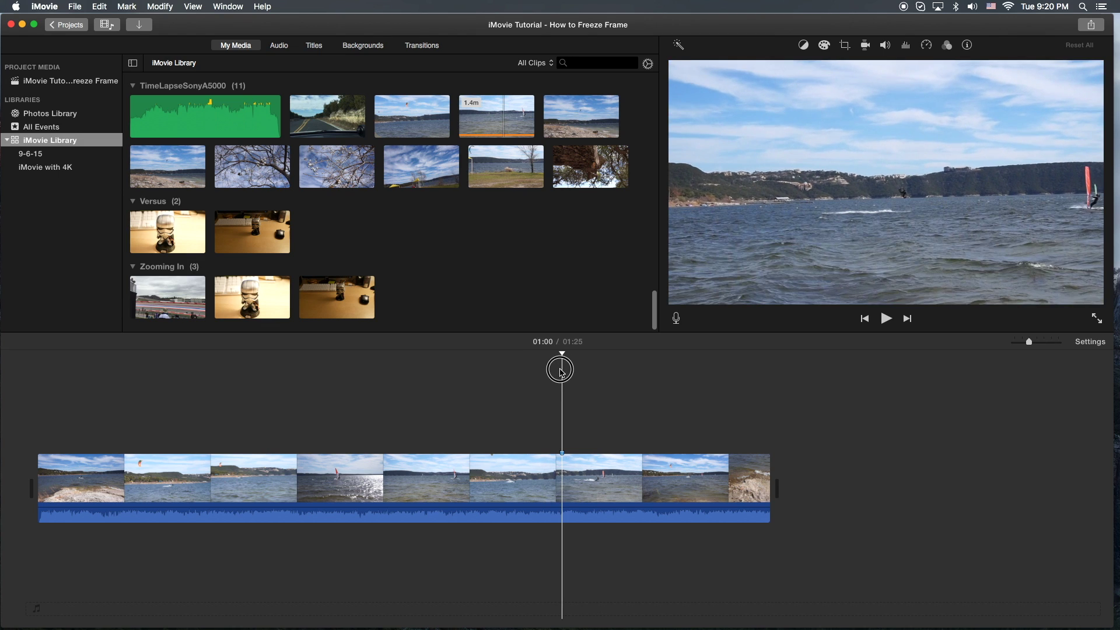
mouse_move(562, 471)
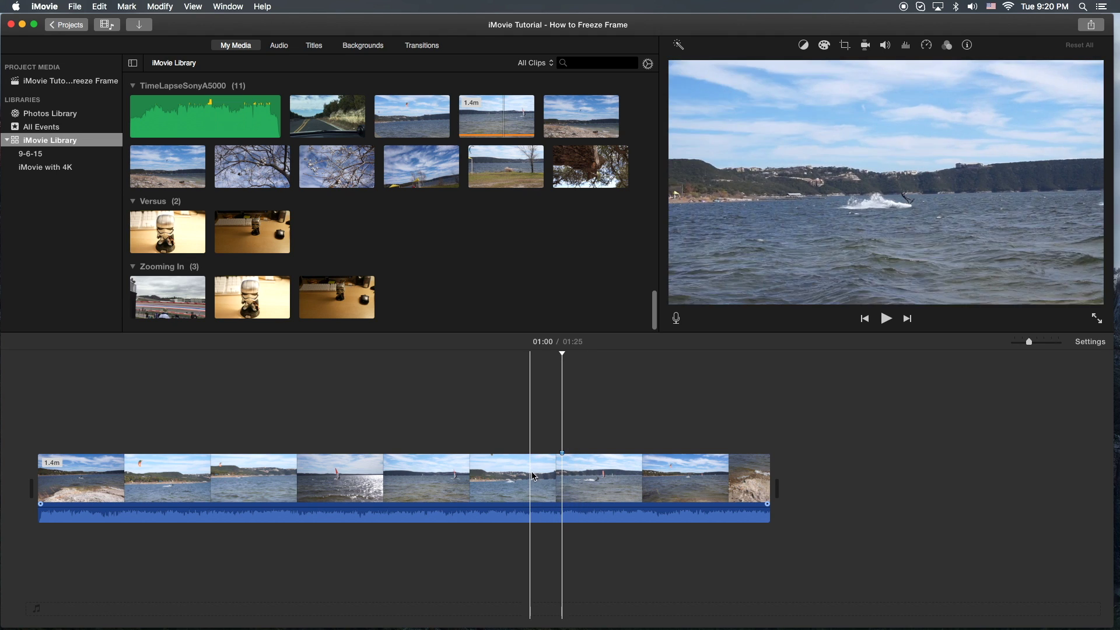
Add a freeze frame at 01:00 from the Modify menu, extending the project to 01:28
right_click(563, 475)
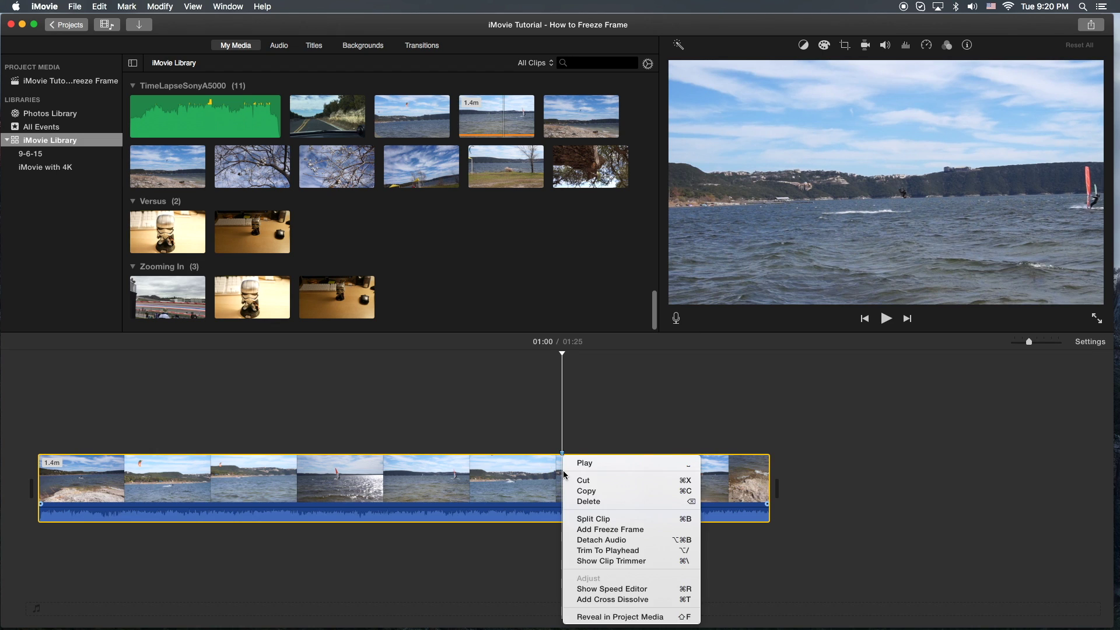
left_click(604, 531)
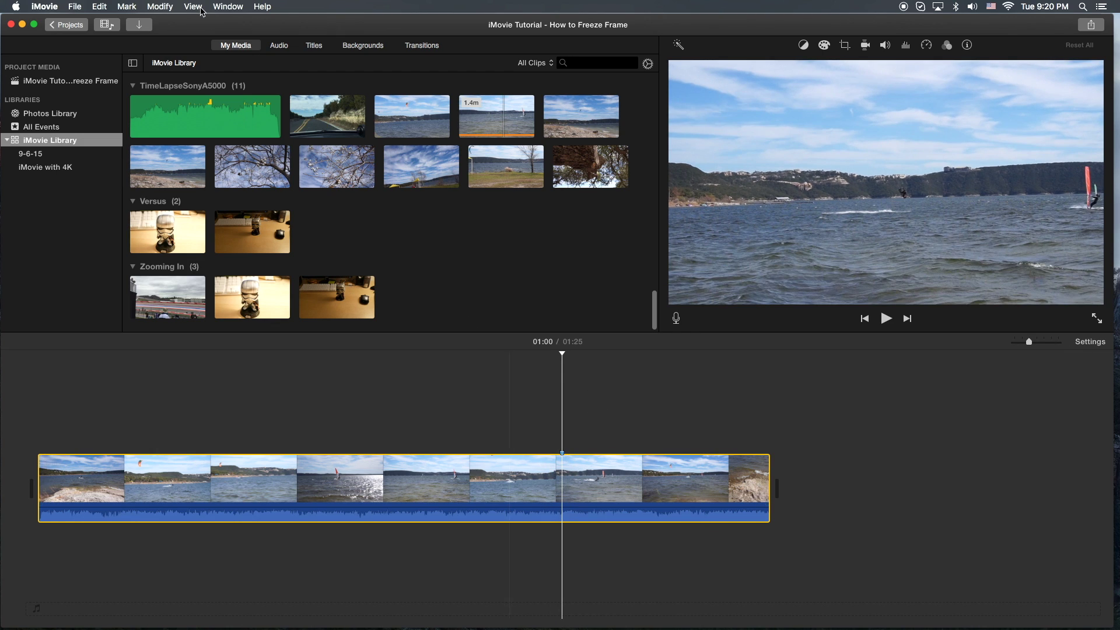
left_click(167, 5)
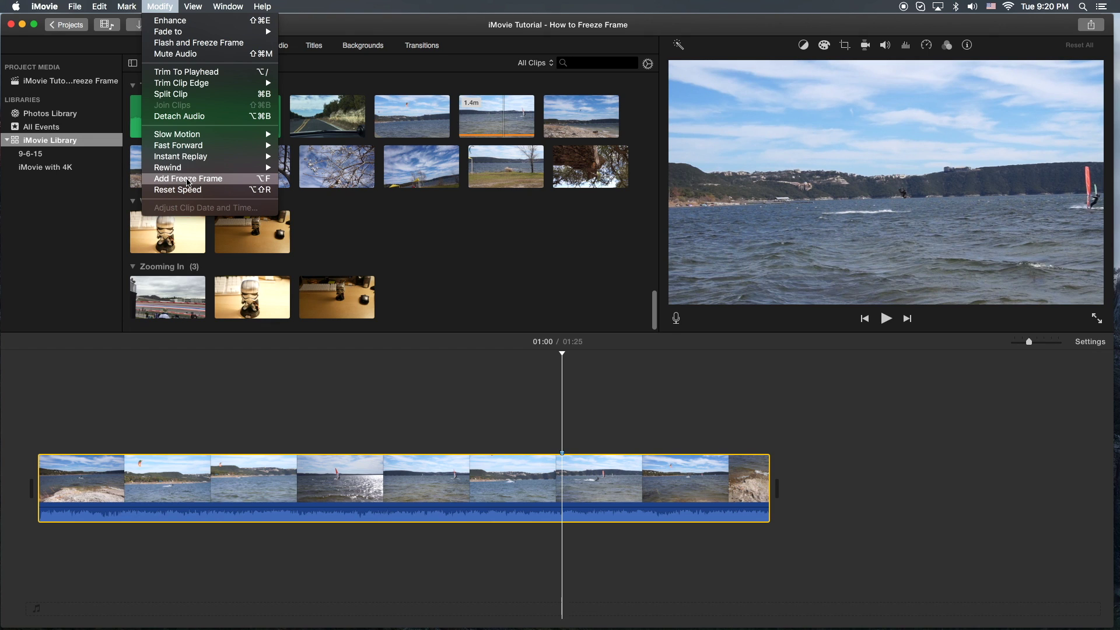
left_click(187, 182)
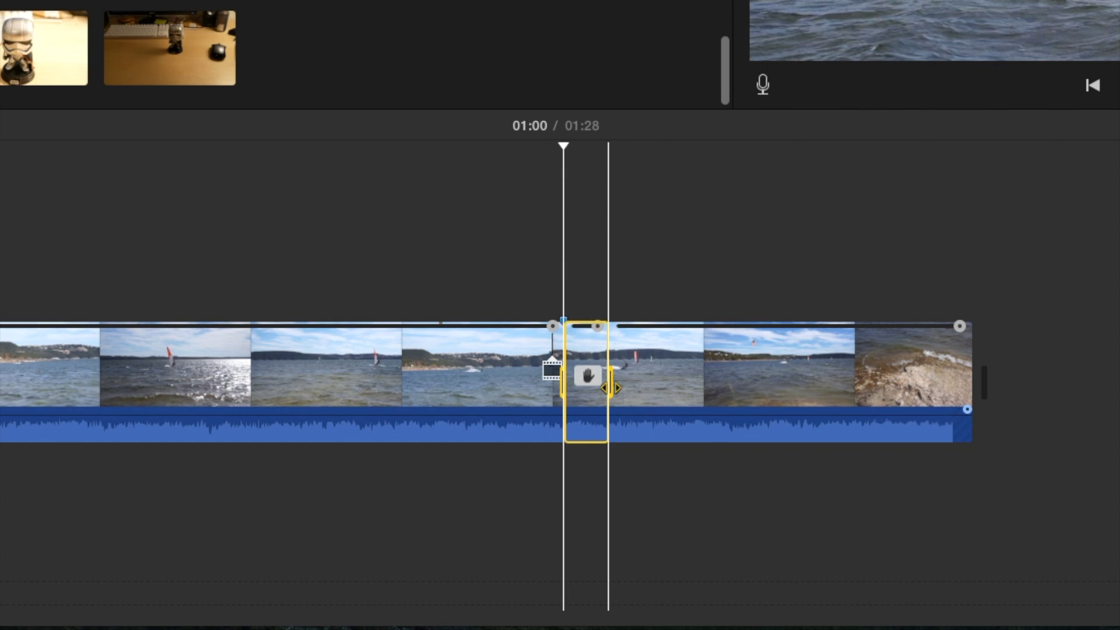
Trim the 01:00 freeze frame to 1.0s and play it back
left_click_drag(611, 387, 580, 387)
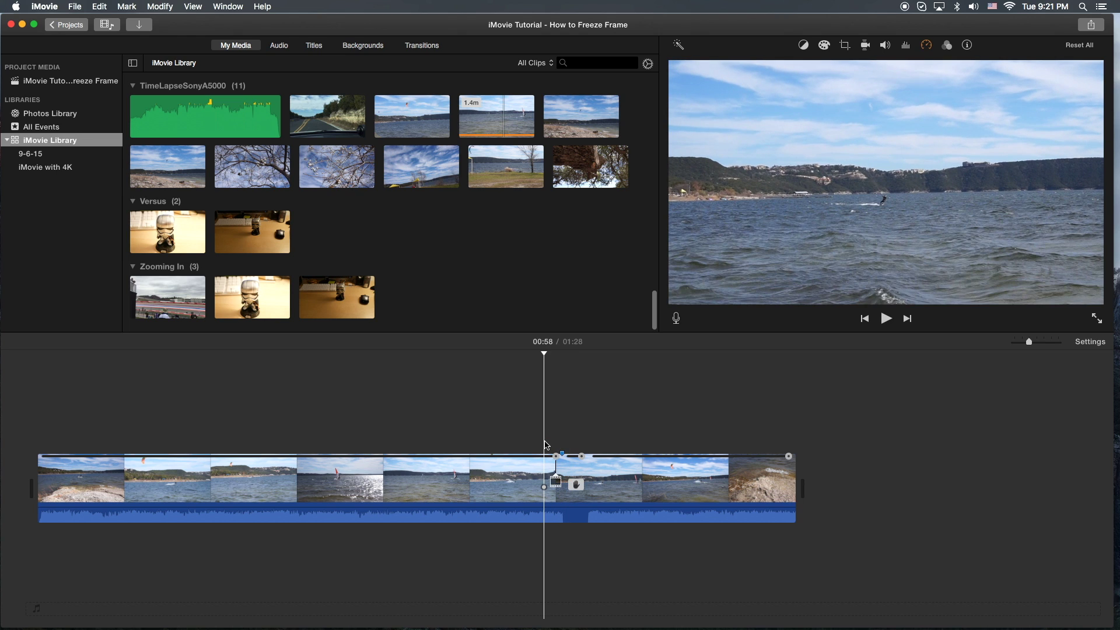
key("space")
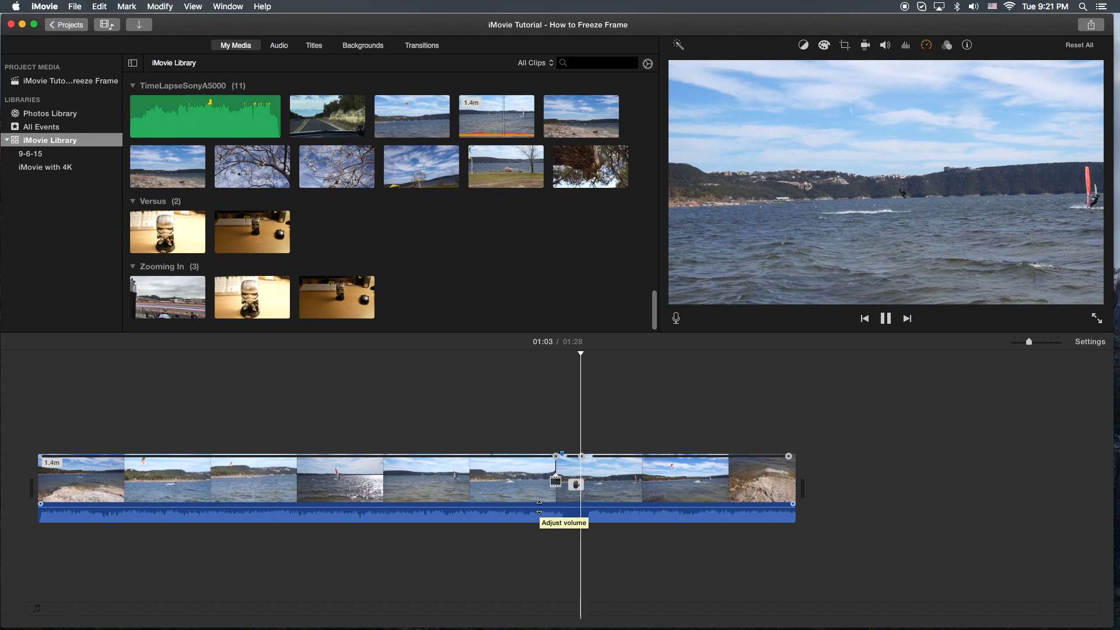
key("space")
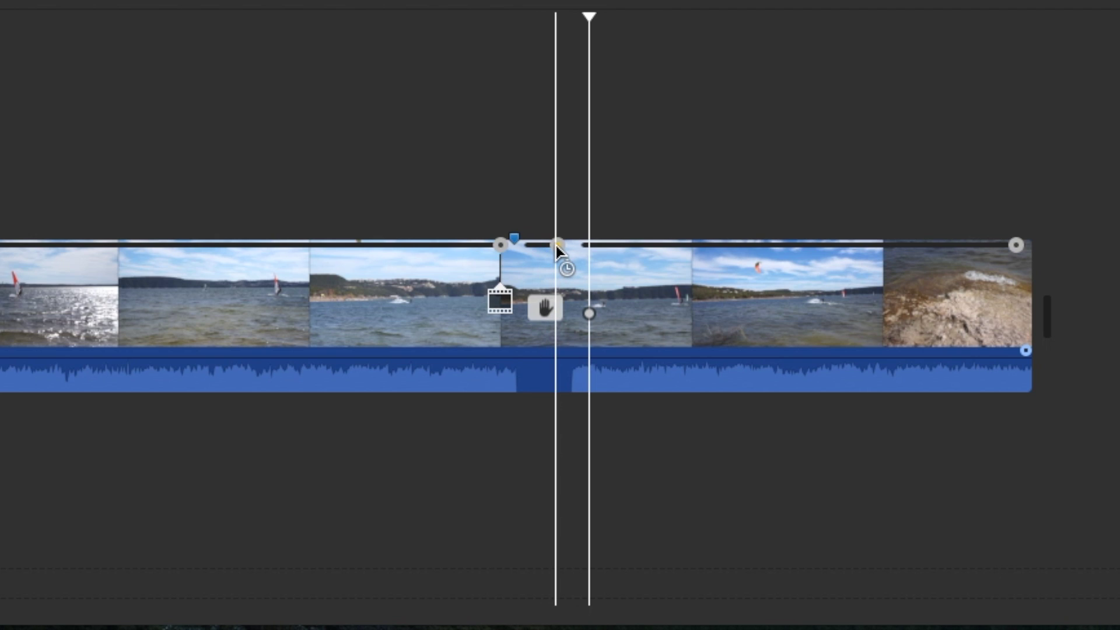
Speed up the freeze section so the project runs 01:26, then replay it
left_click(556, 246)
left_click_drag(556, 245, 537, 245)
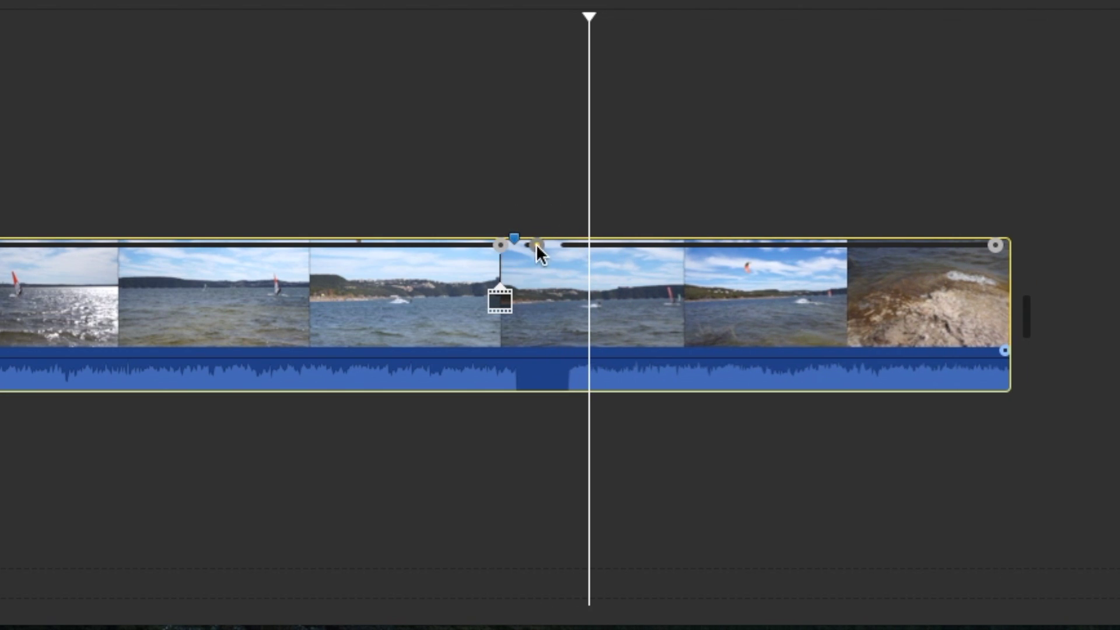
left_click(492, 200)
key("space")
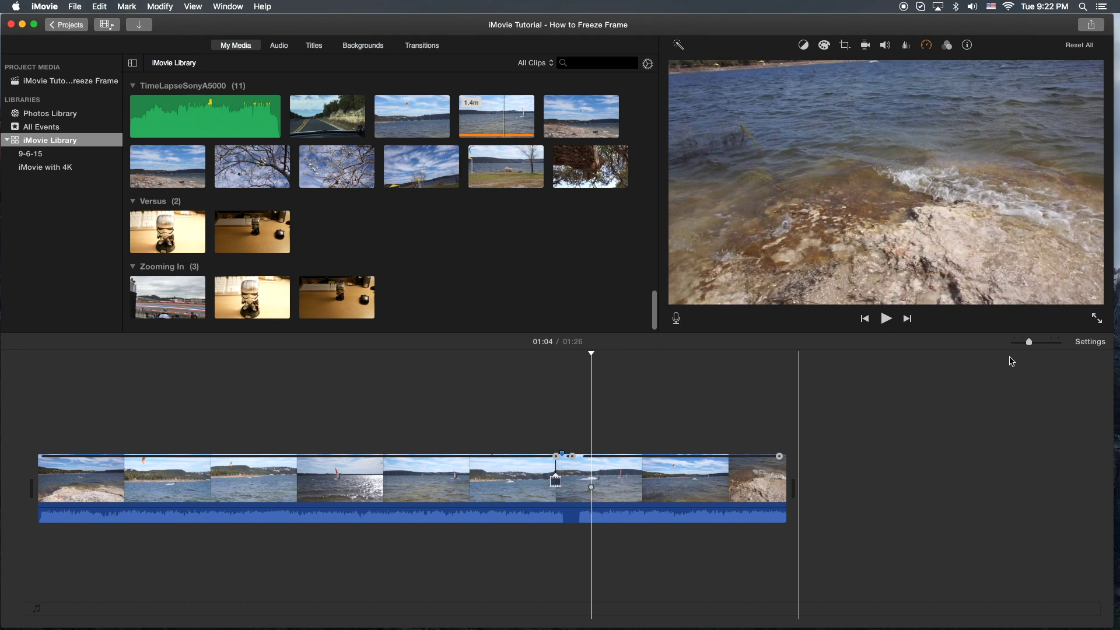
left_click_drag(1029, 345, 1043, 343)
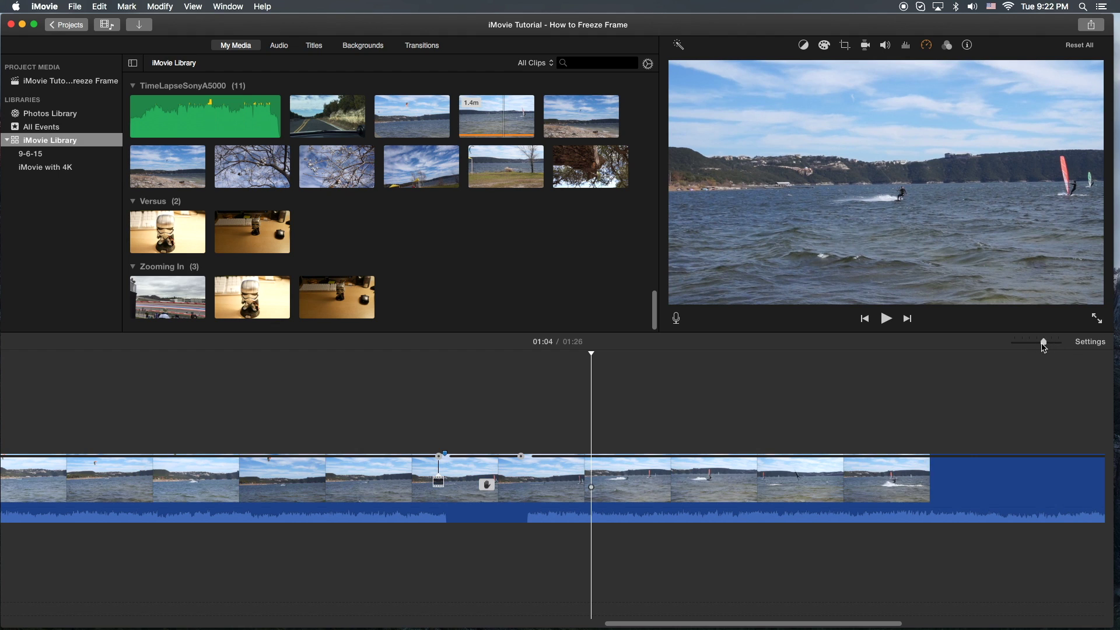
Enlarge the timeline clip thumbnails with the Clip Size slider in Project Settings
left_click(1092, 345)
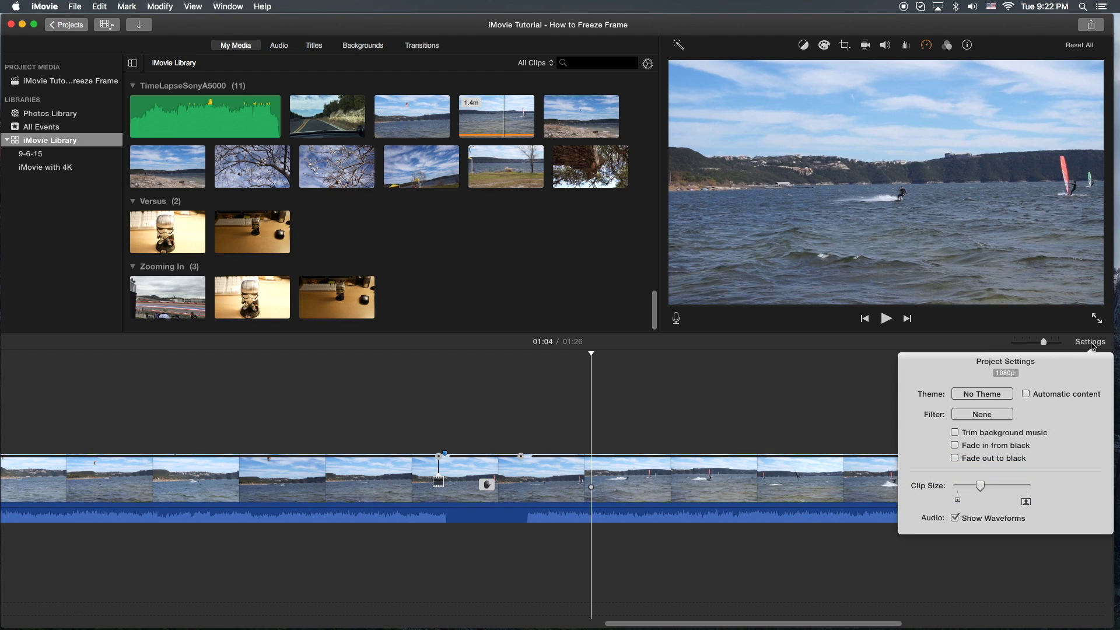
left_click_drag(983, 486, 1017, 491)
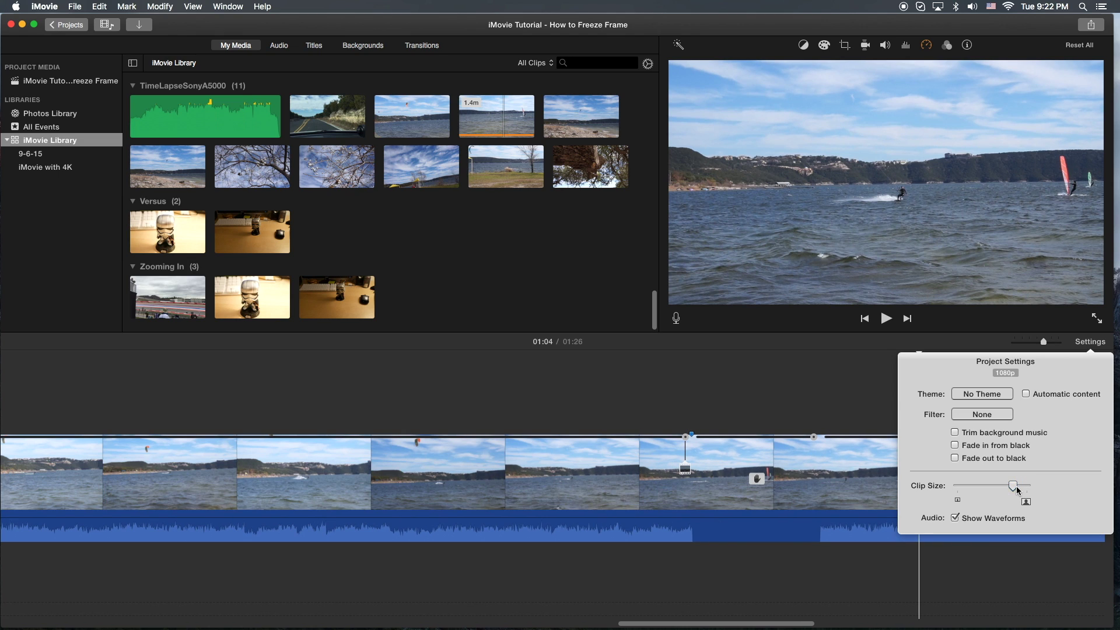
left_click(841, 385)
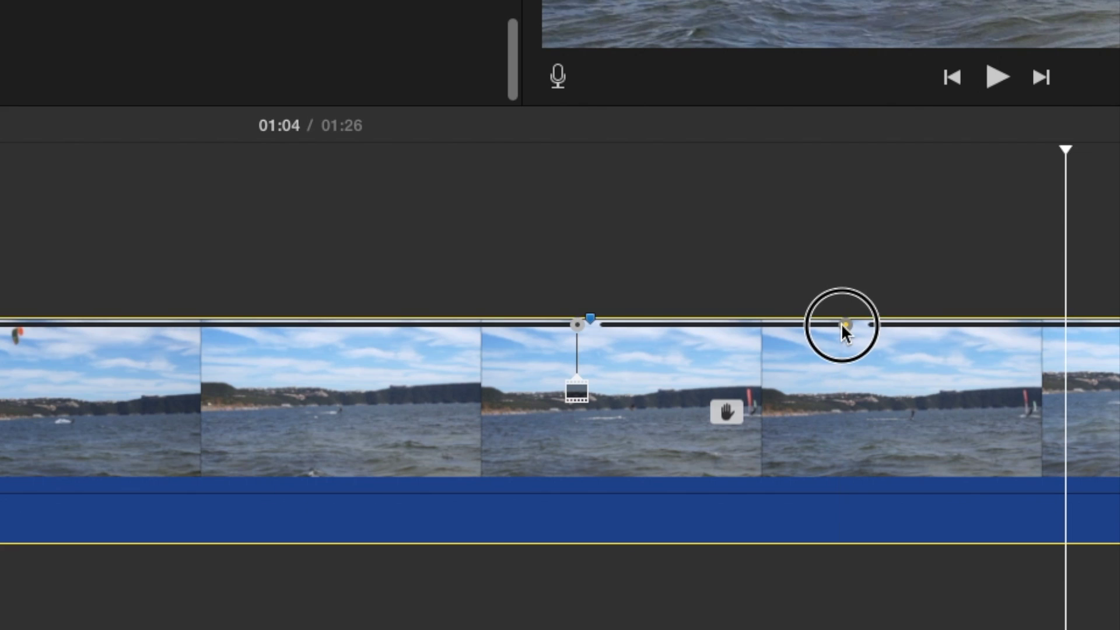
Shorten the first freeze frame's hold further, bringing the project to 01:25
left_click_drag(812, 438, 734, 440)
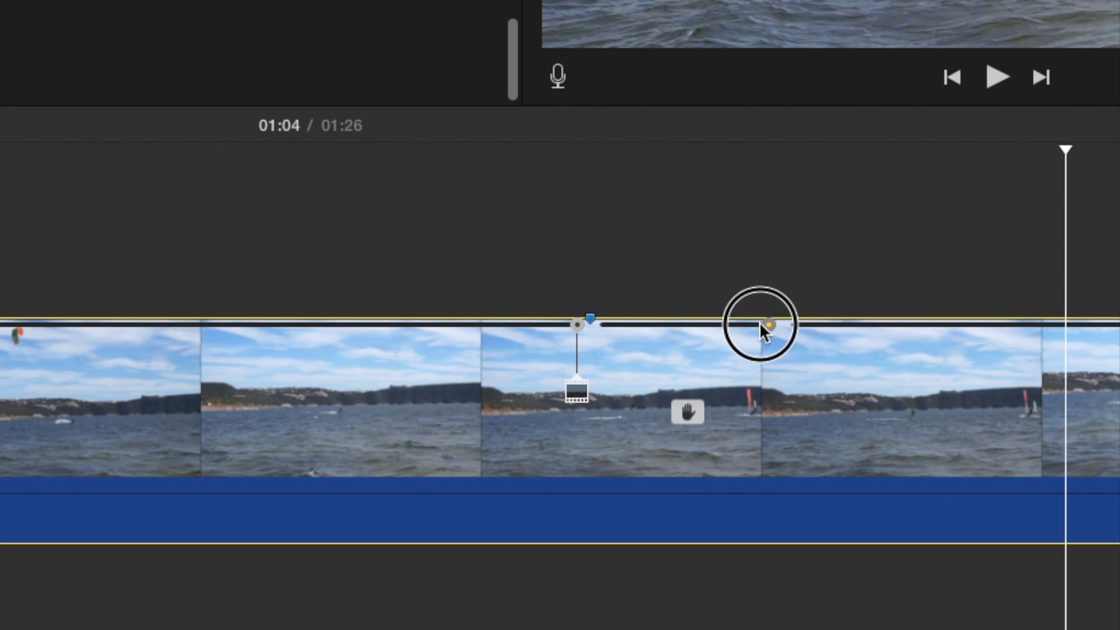
left_click_drag(682, 334, 622, 333)
left_click(543, 280)
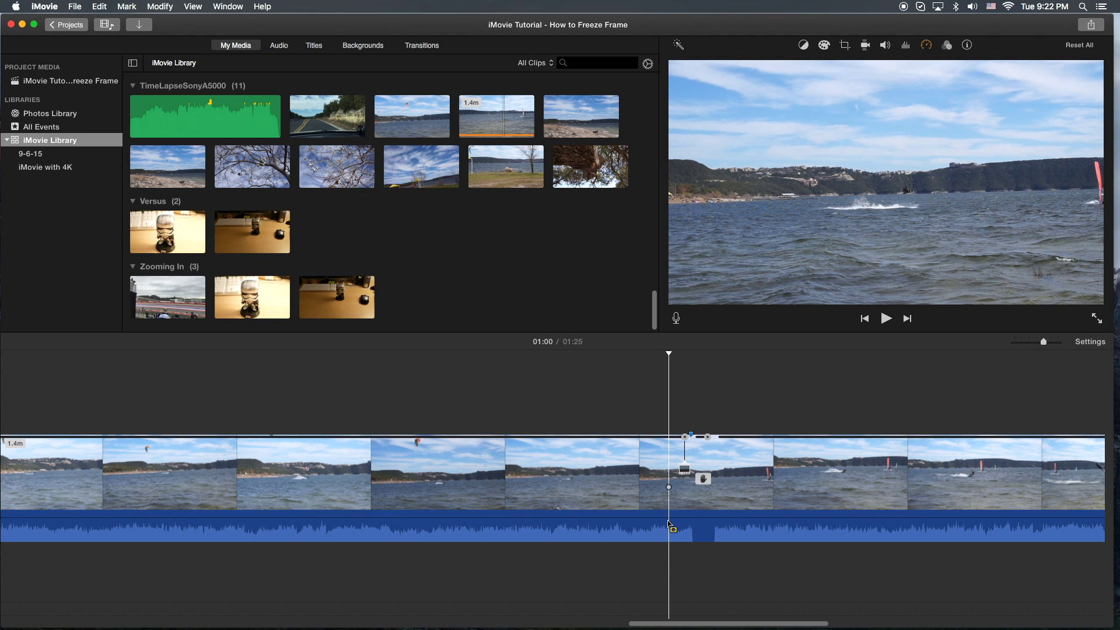
Lower the kitesurfing clip's audio volume to 14% and preview the playback
left_click_drag(670, 521, 669, 531)
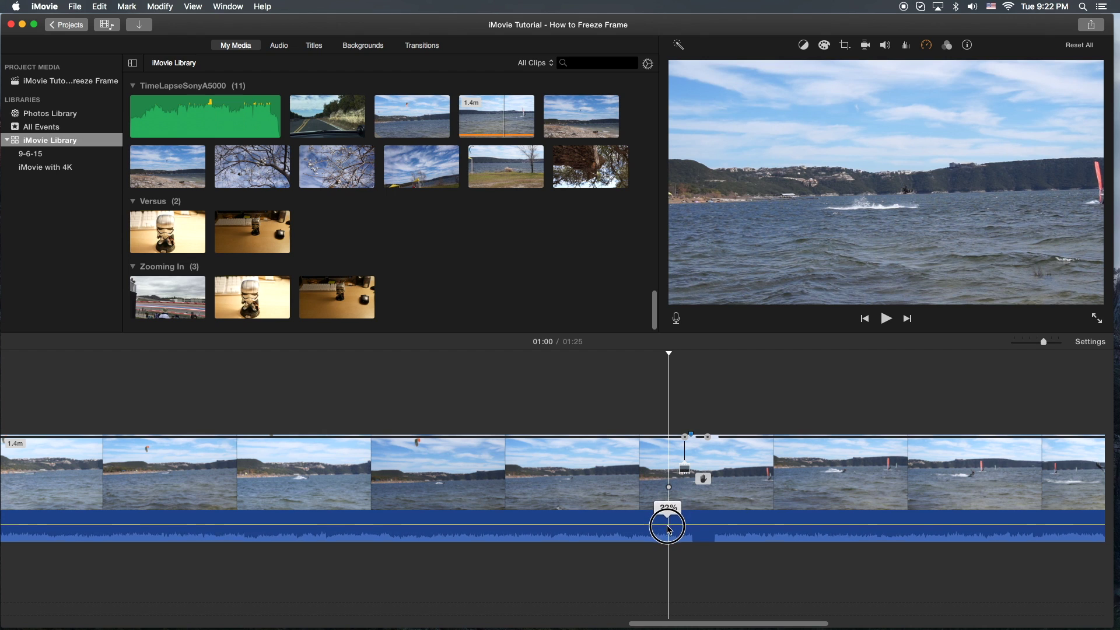
key("space")
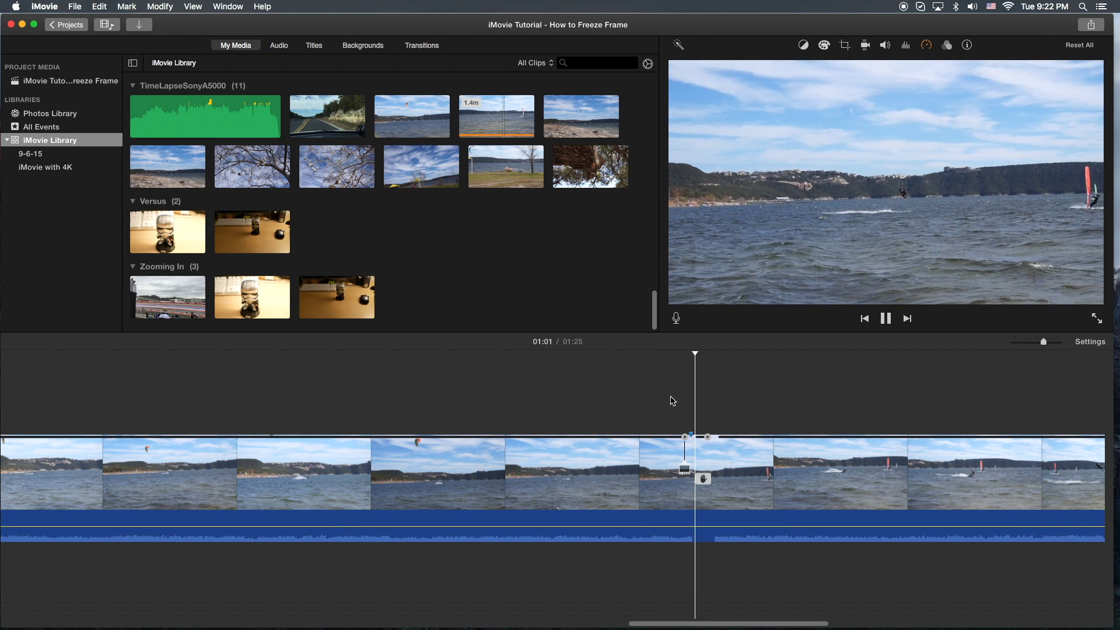
key("space")
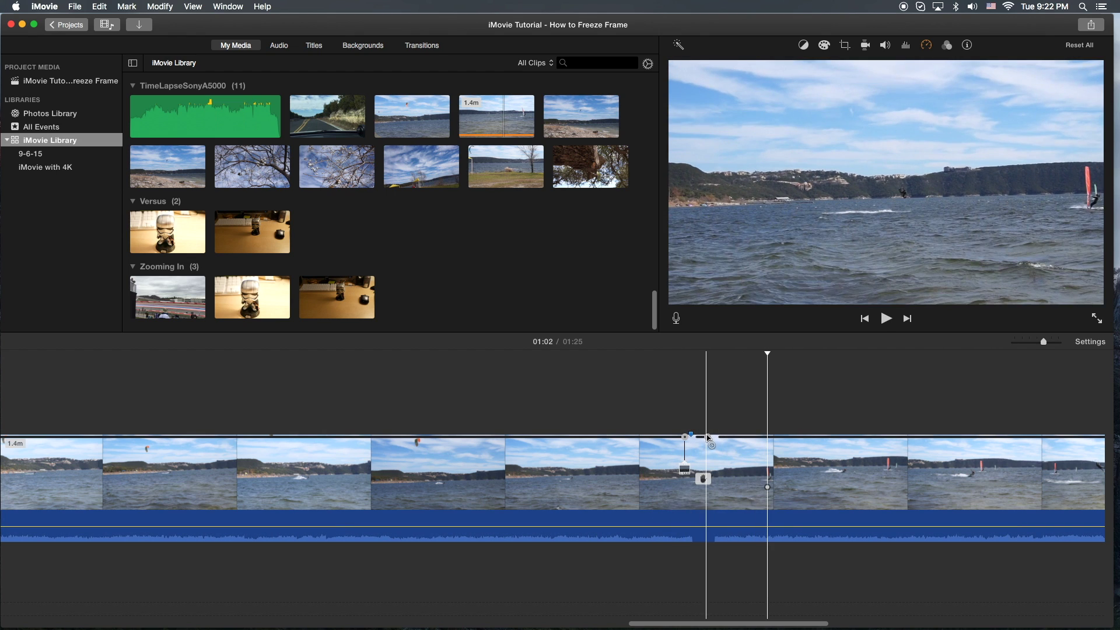
left_click(711, 438)
left_click(663, 409)
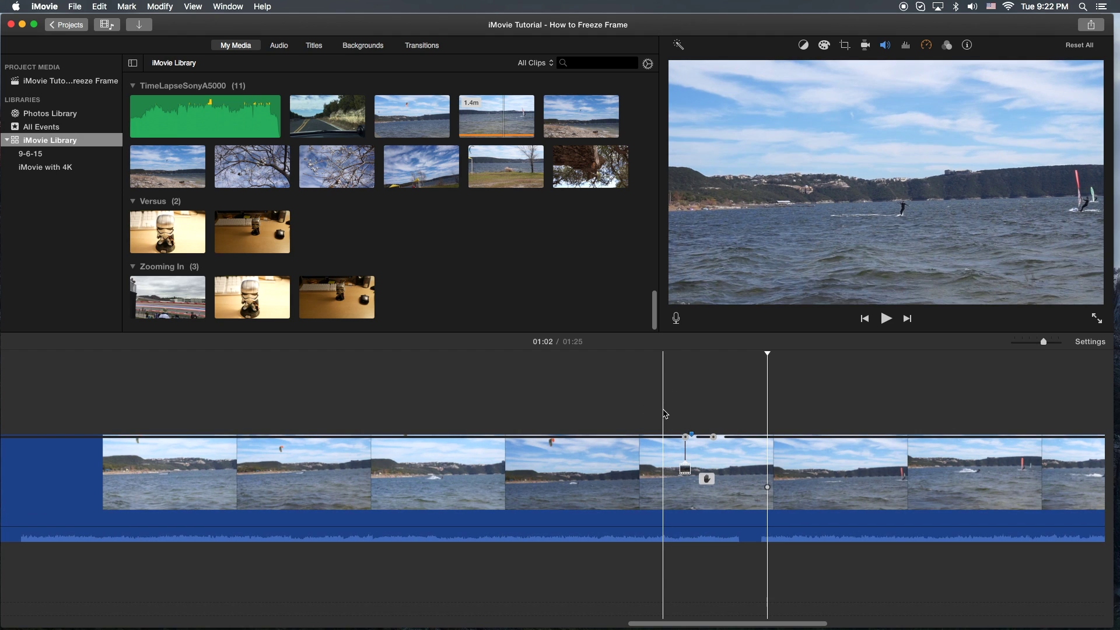
key("space")
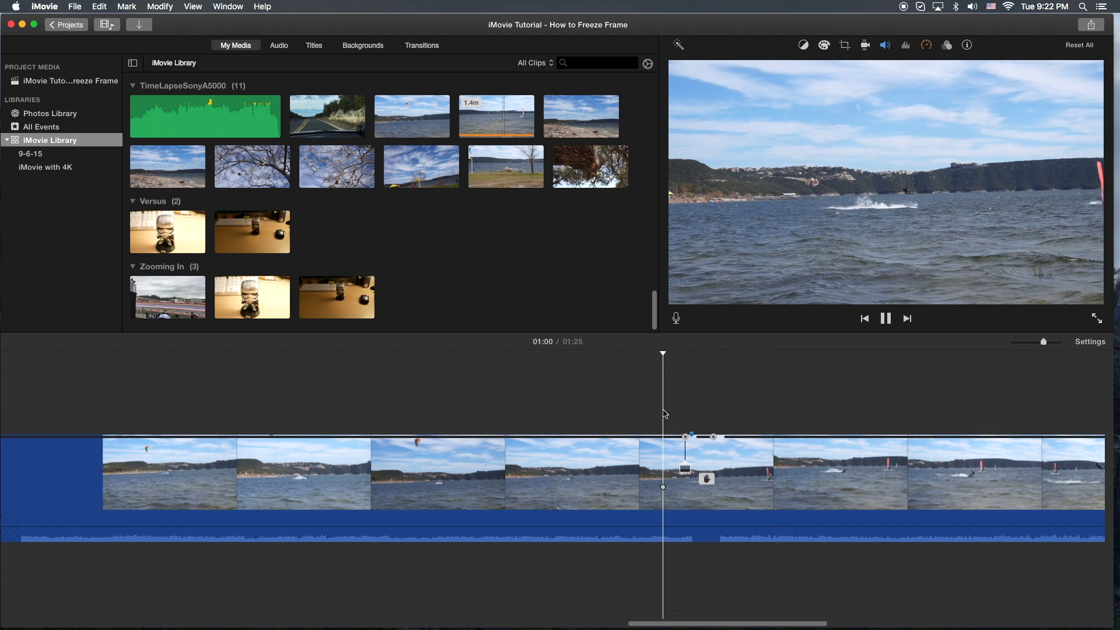
key("space")
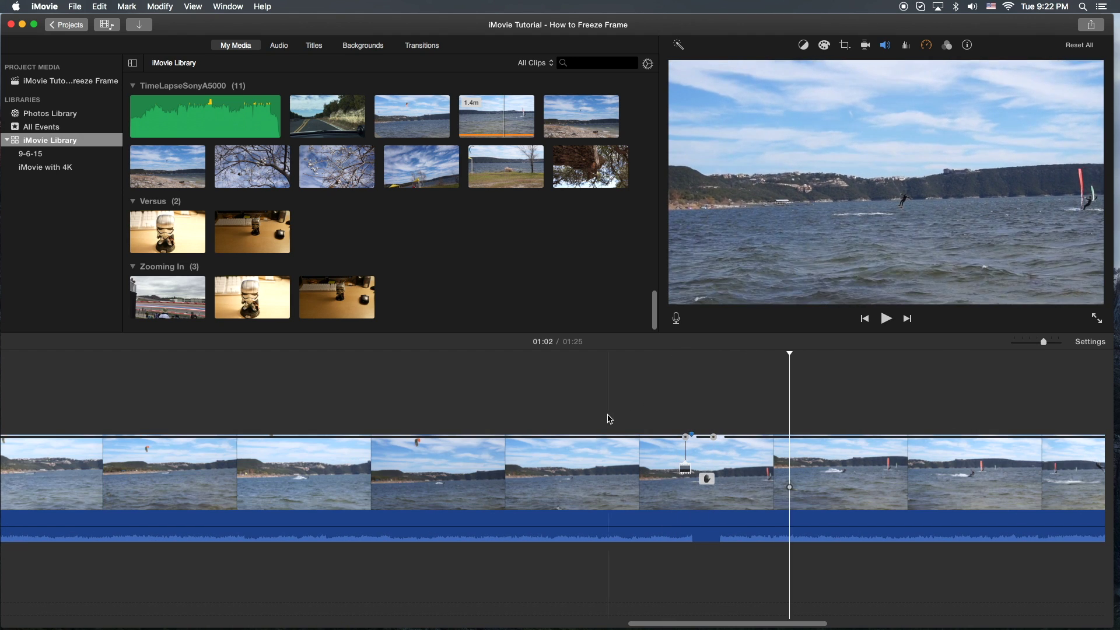
Replay the freeze-frame section from 00:59 to 01:02 for review
left_click(592, 408)
key("space")
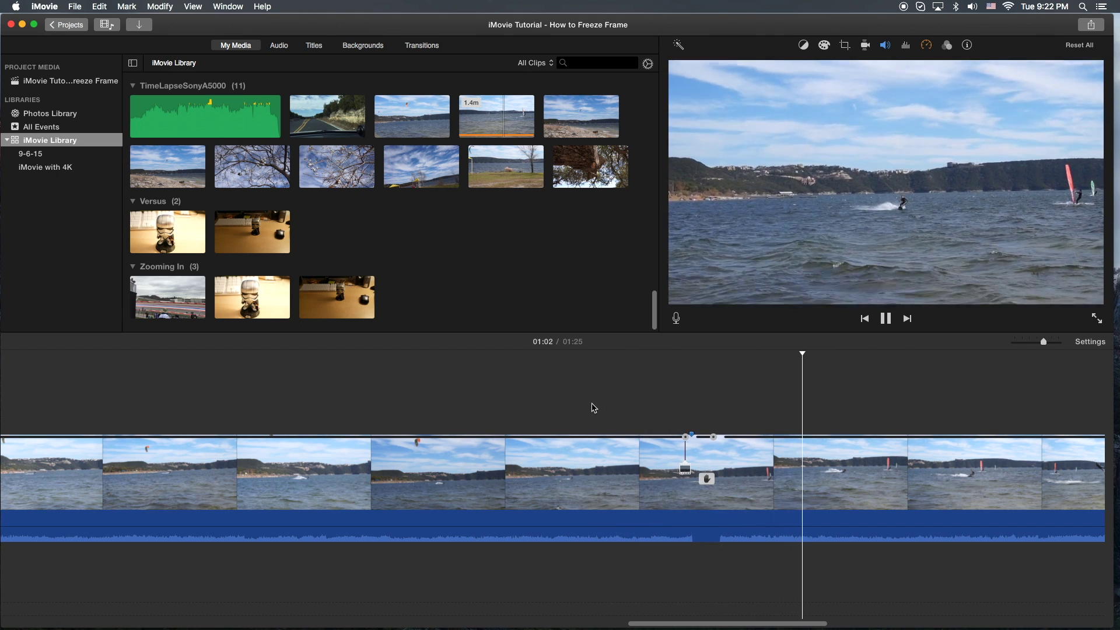
key("space")
left_click(720, 438)
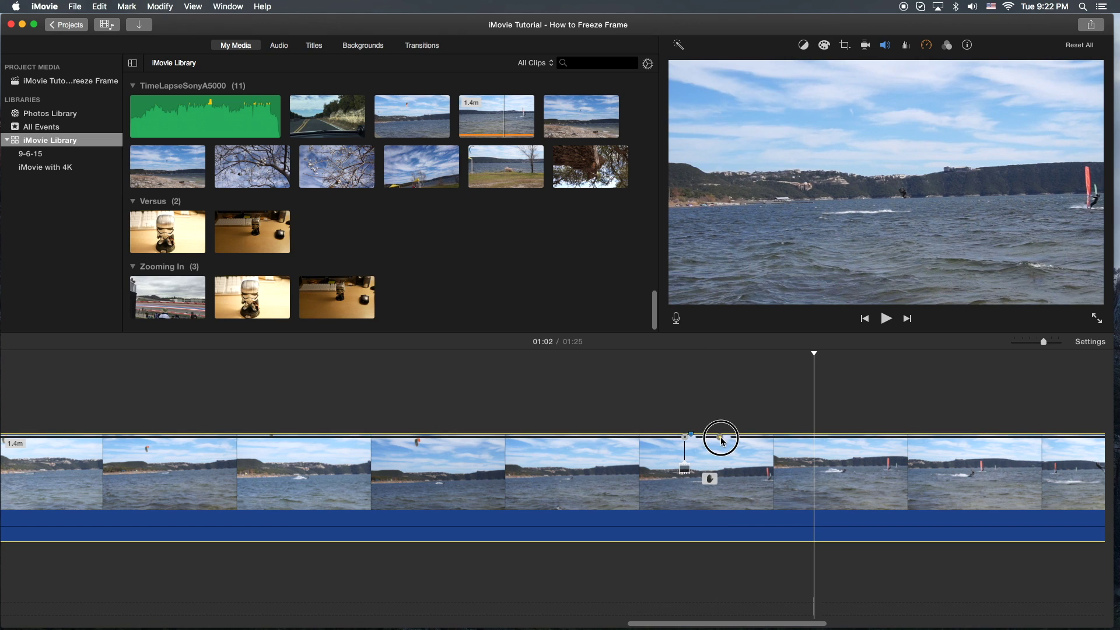
Play the clip past the freeze frame, then park the playhead at 00:54
left_click(621, 382)
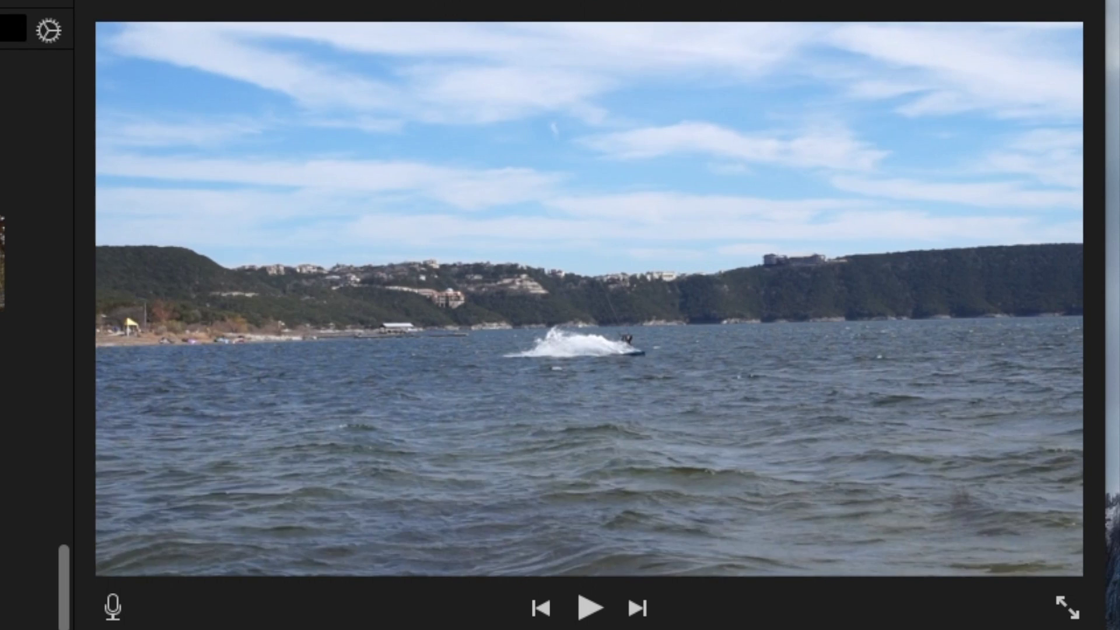
key("space")
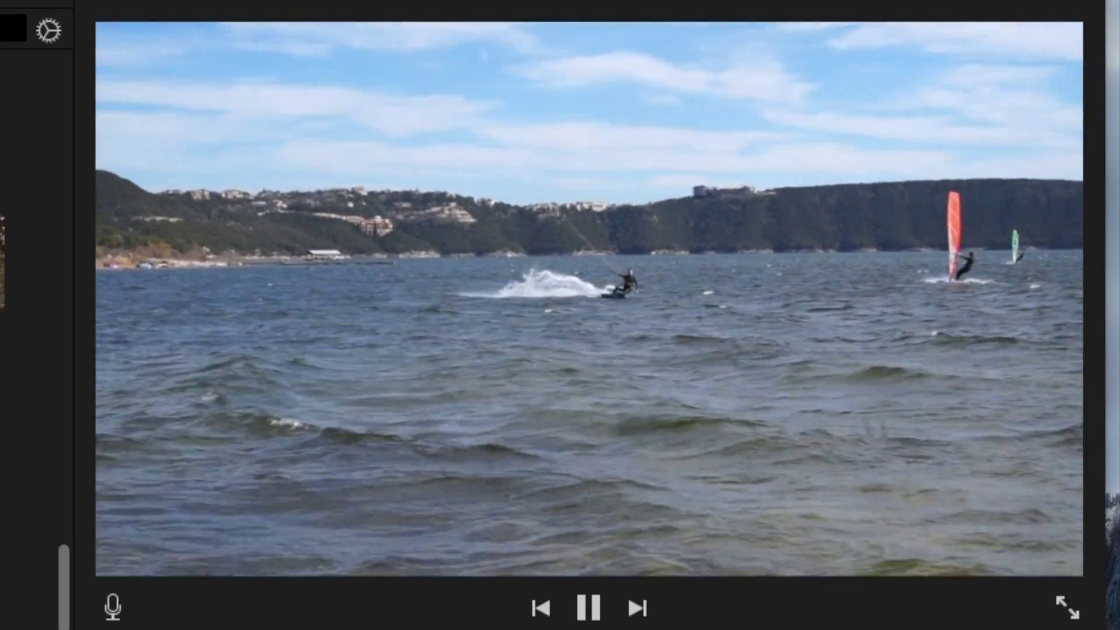
key("space")
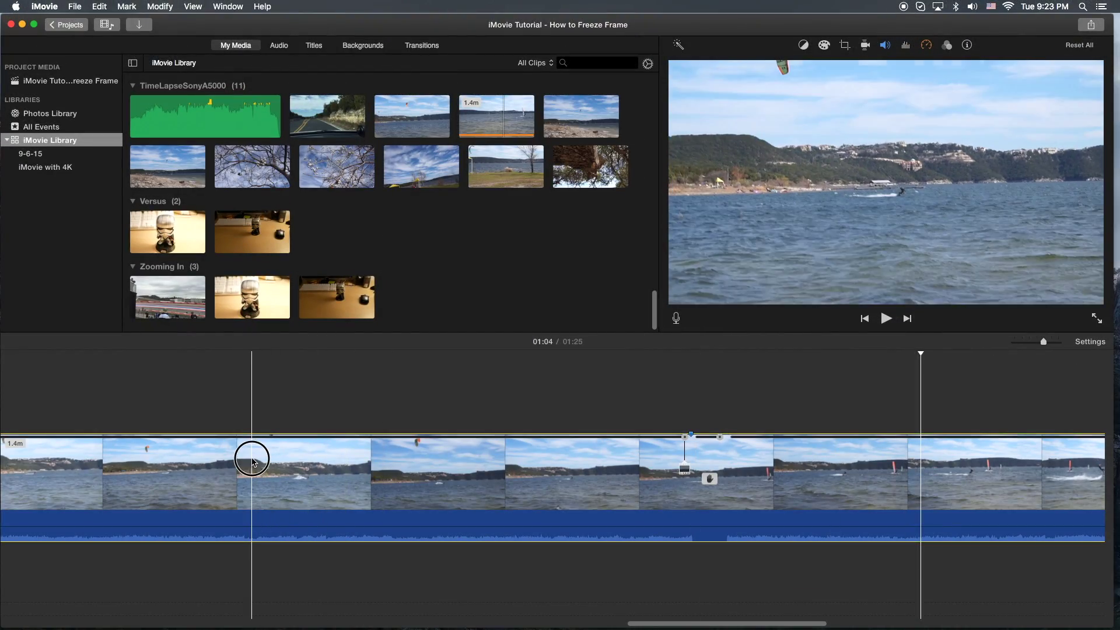
left_click(252, 462)
Add a freeze frame at 00:54 and adjust its duration, pushing the project to 01:28
right_click(253, 463)
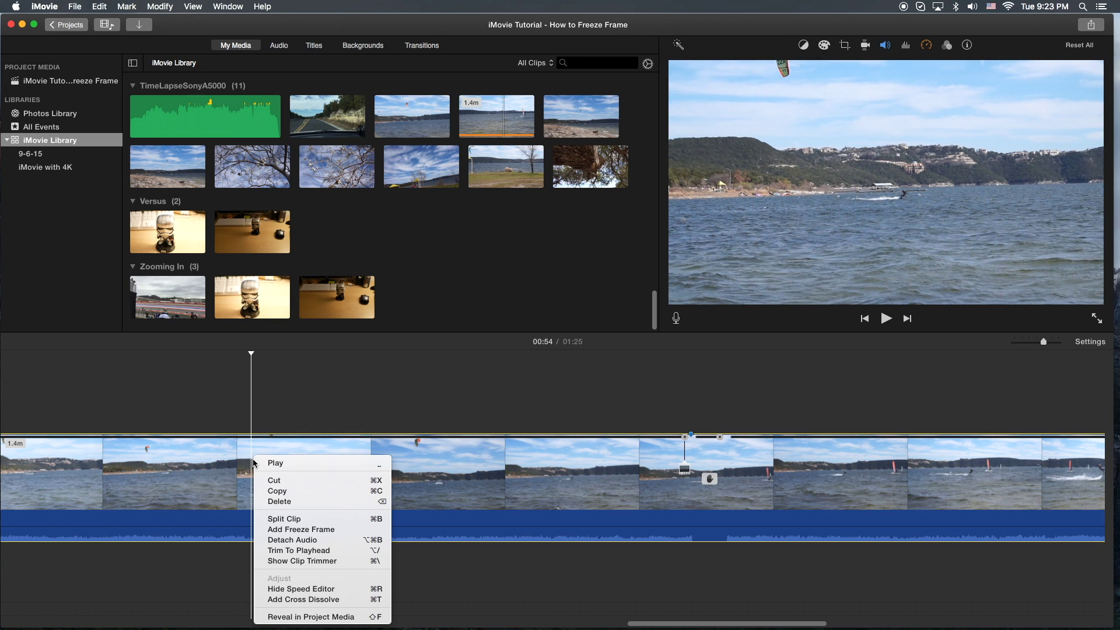
left_click(287, 528)
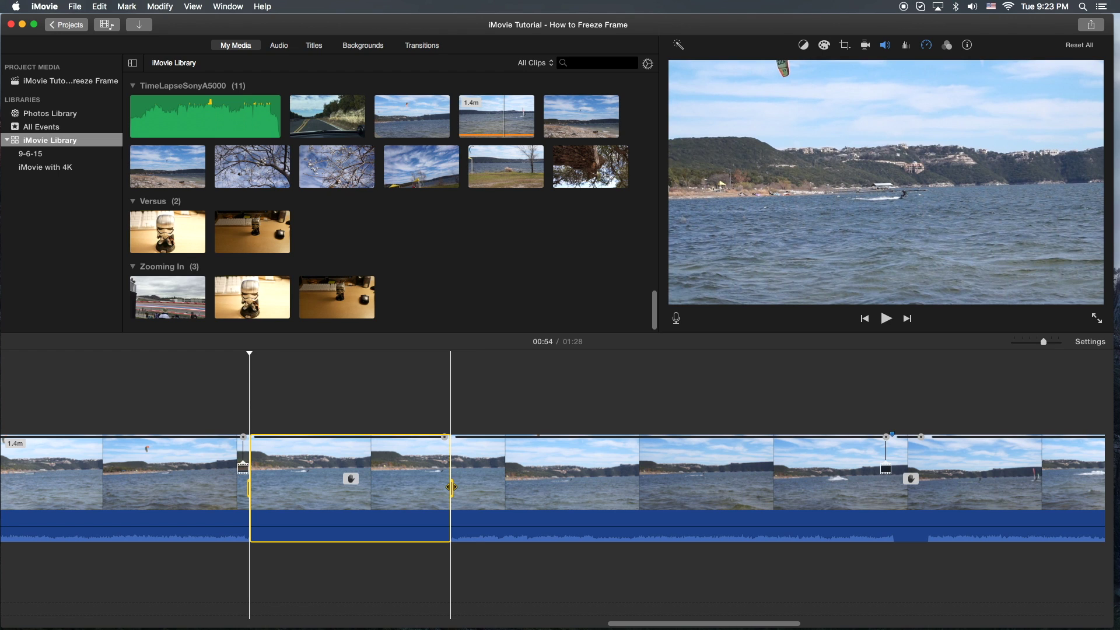
left_click(488, 387)
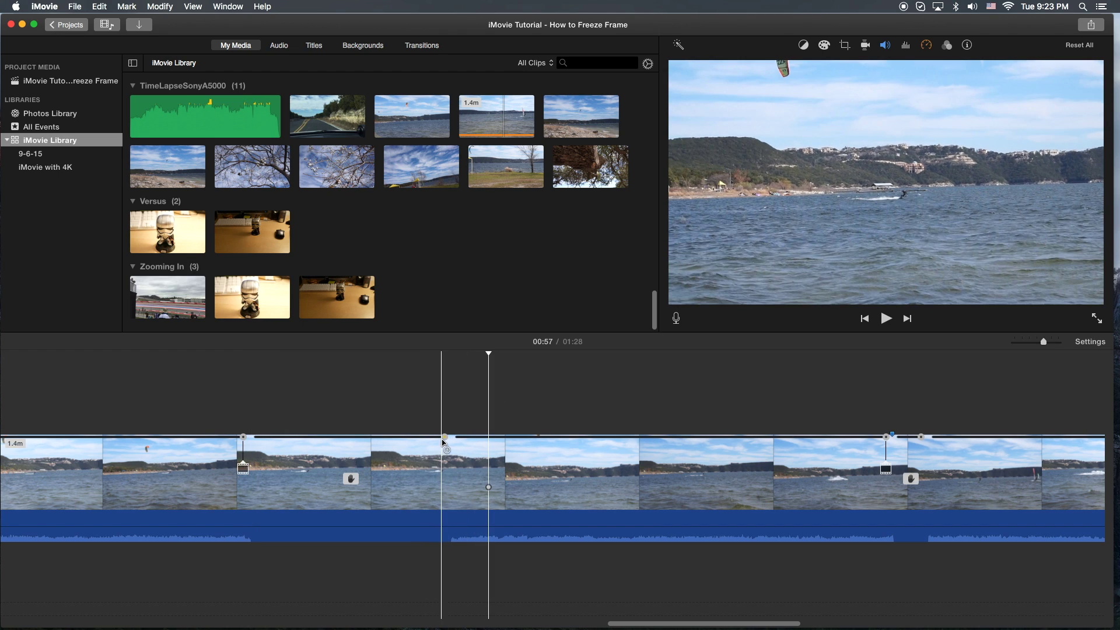
mouse_move(444, 437)
left_mouse_down()
mouse_move(608, 447)
mouse_move(311, 432)
left_mouse_up()
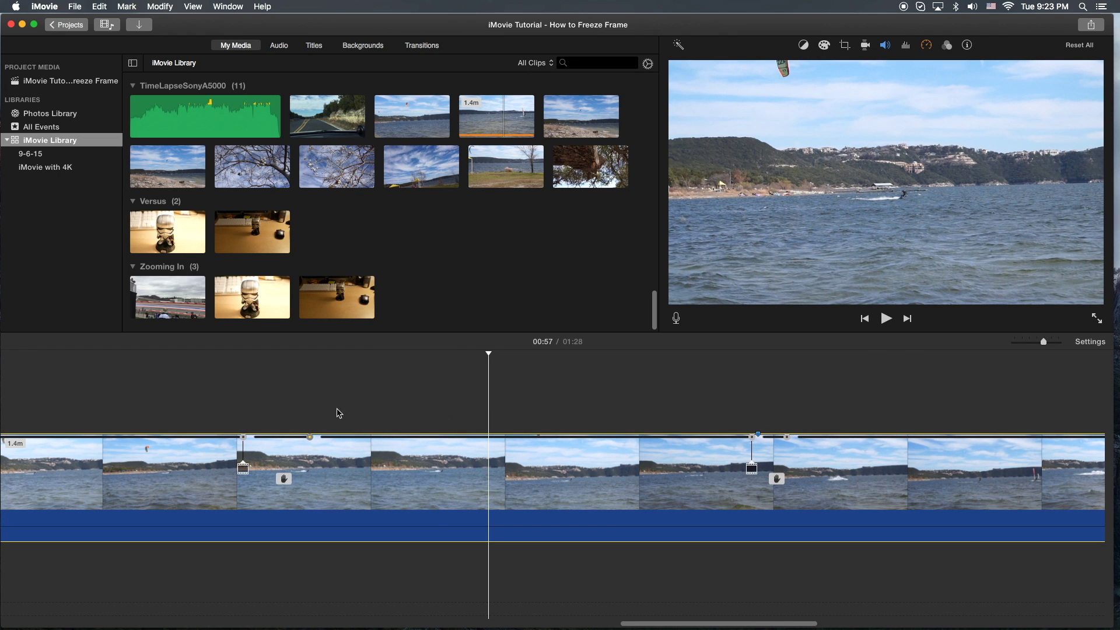